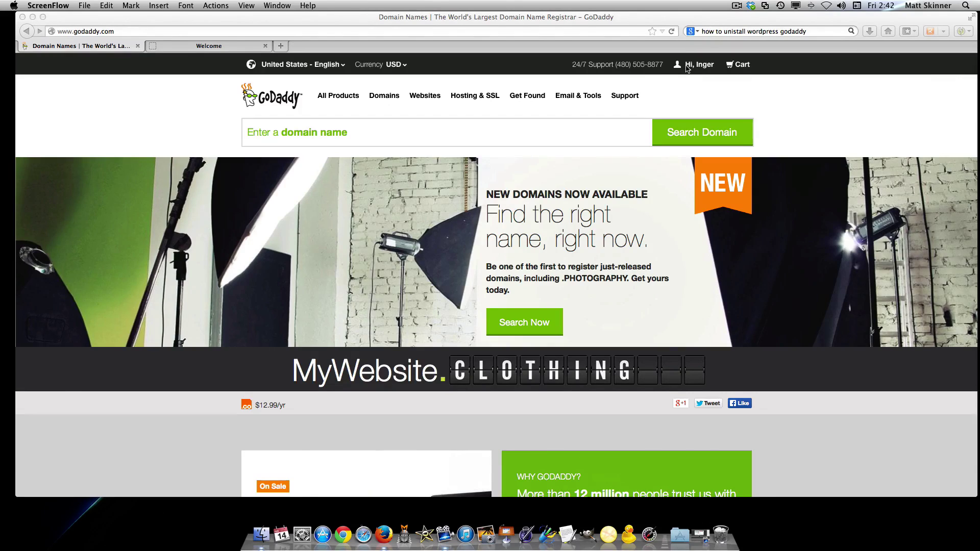
- Open cPanel for the 980tracks.com hosting account from the account quick links
click(688, 69)
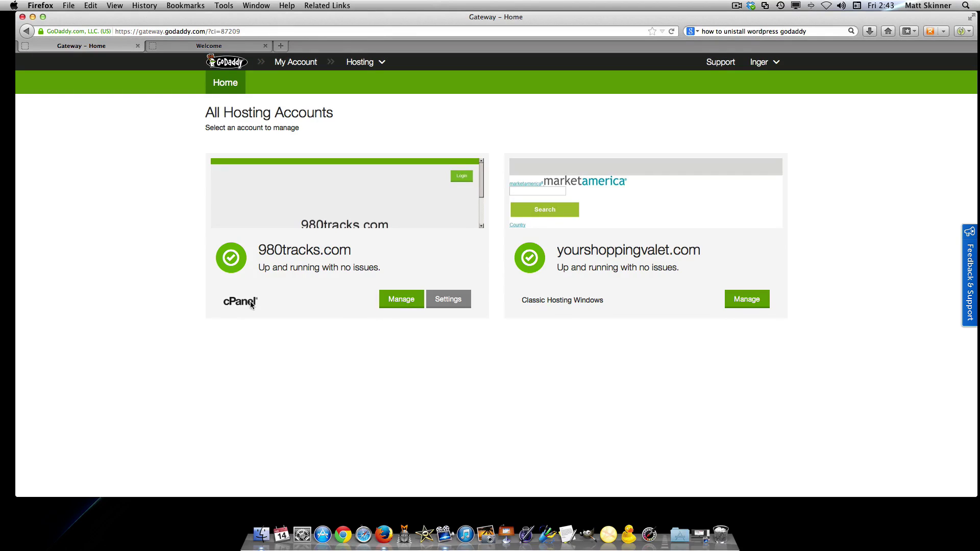
click(400, 300)
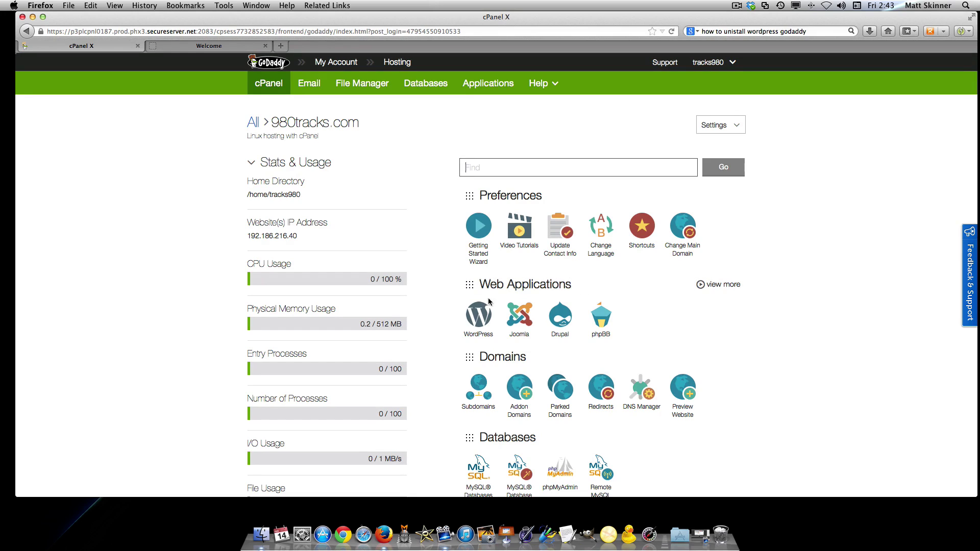
- Start a new WordPress installation from Installatron's WordPress page
click(481, 313)
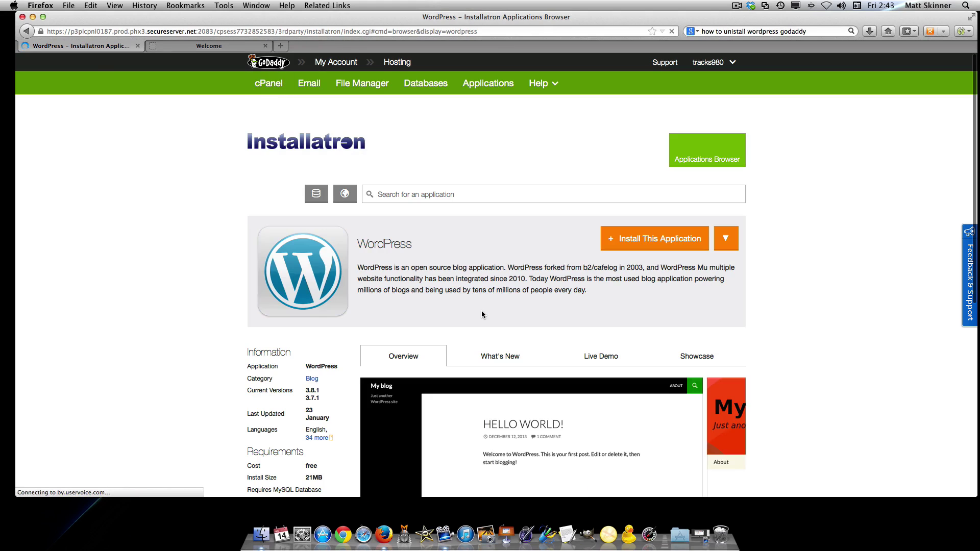
click(657, 243)
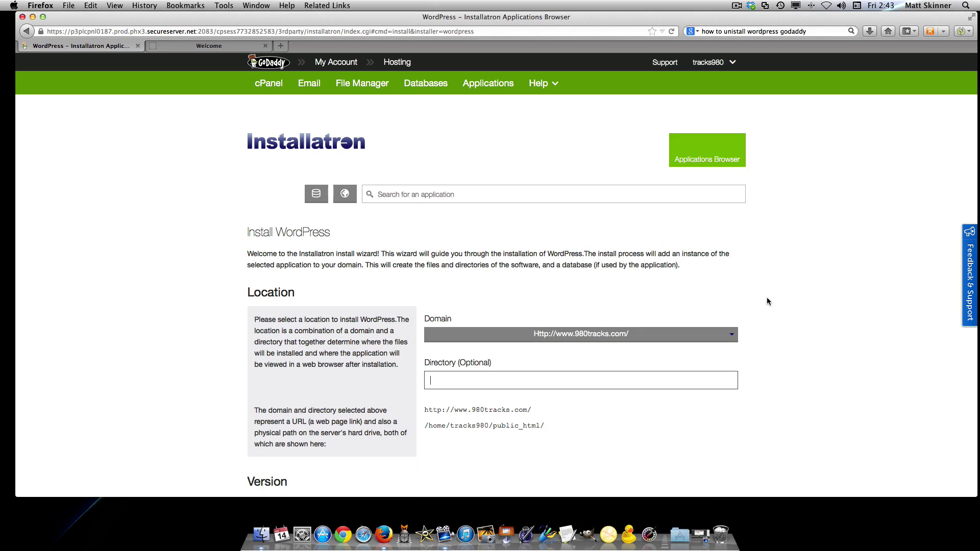
scroll(767, 301, down, 5)
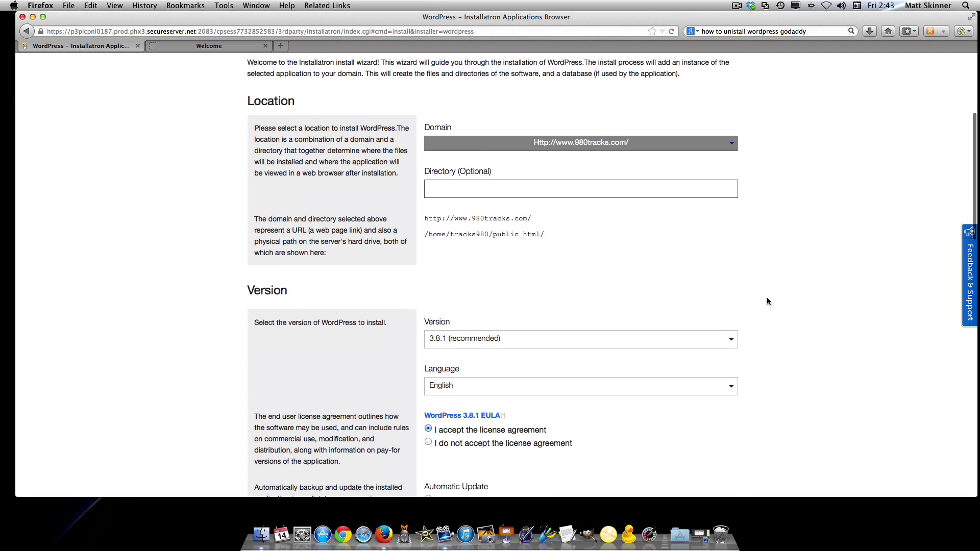
scroll(767, 301, down, 1)
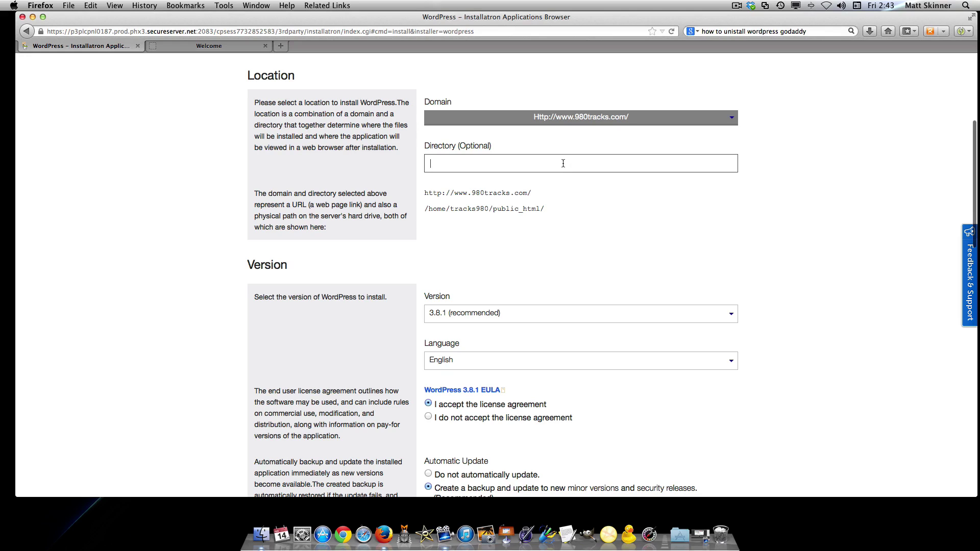
text(blog)
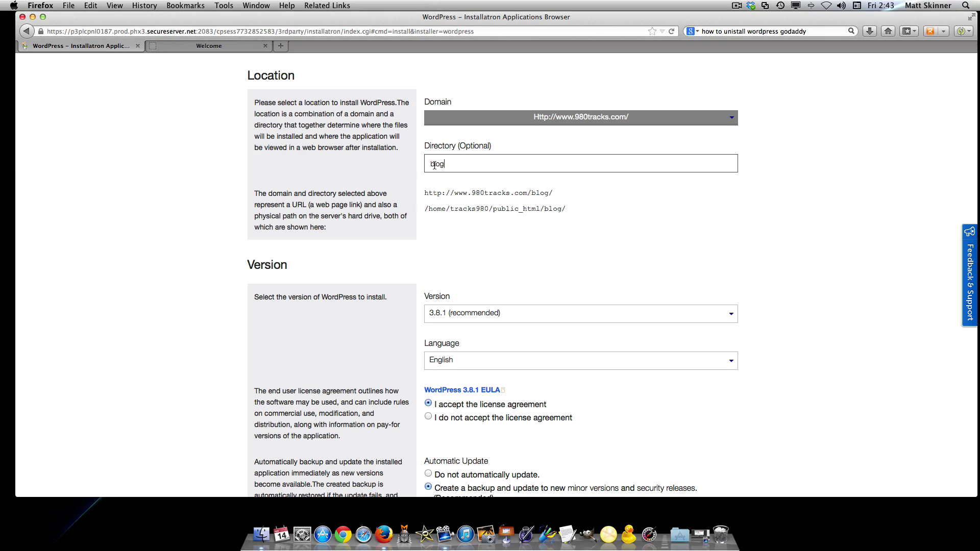
double_click(434, 163)
key(BackSpace)
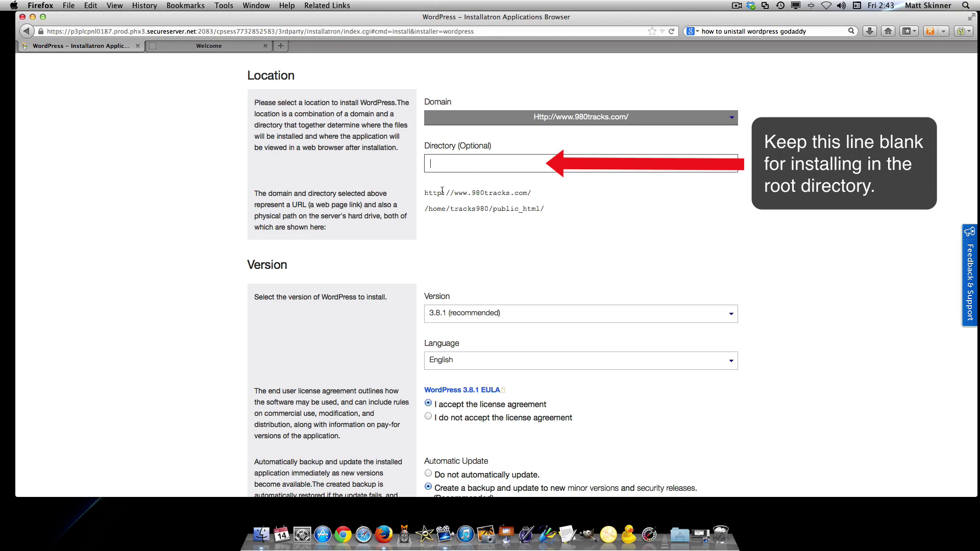
drag(425, 192, 531, 191)
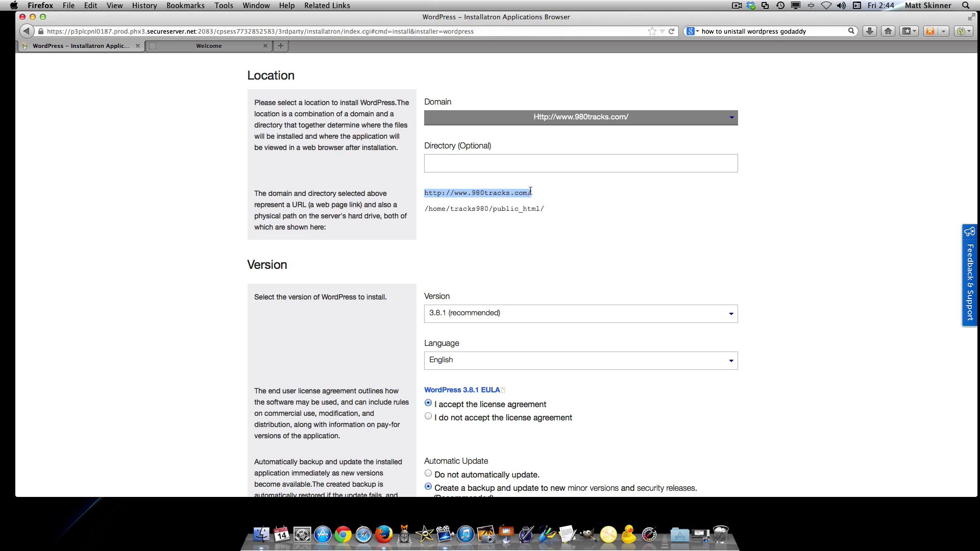
click(534, 163)
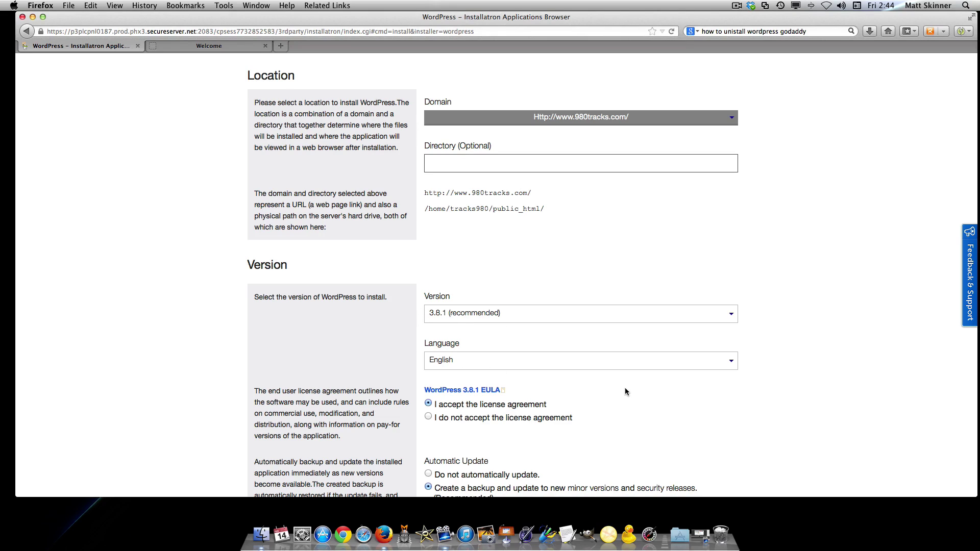
scroll(618, 391, down, 8)
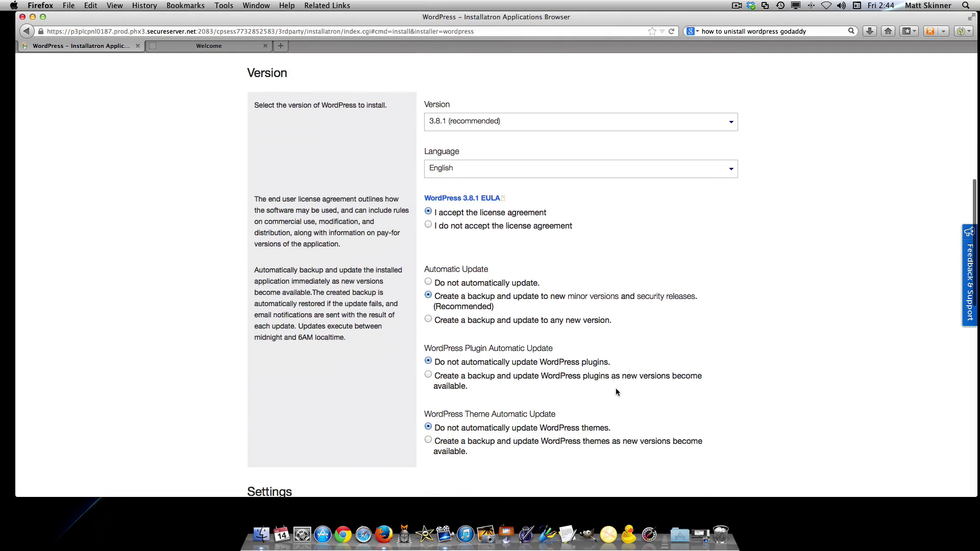
scroll(616, 390, down, 2)
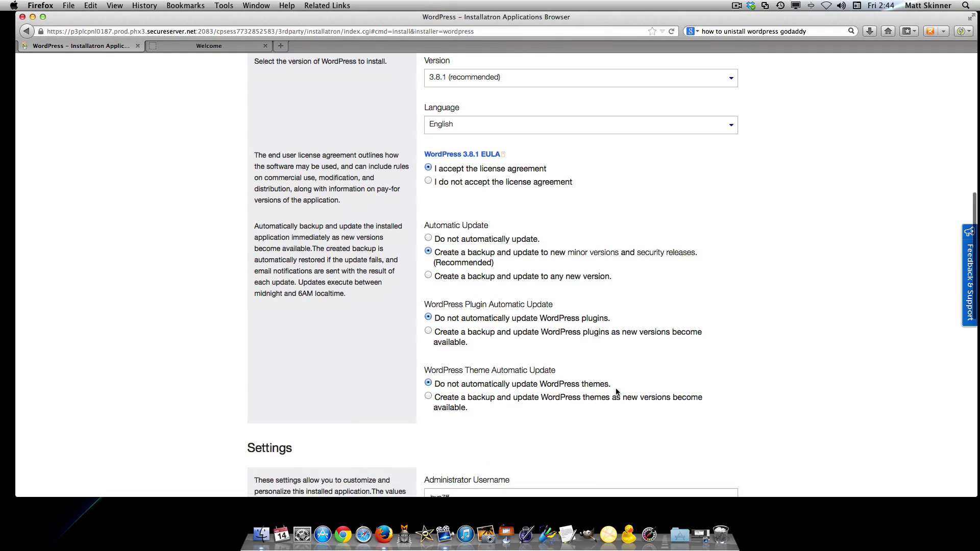
scroll(616, 391, up, 1)
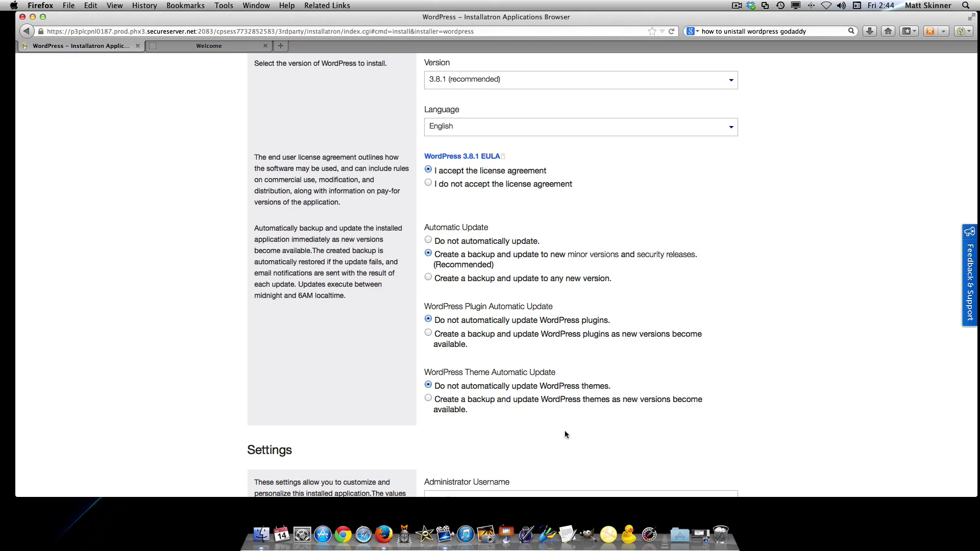
scroll(574, 421, down, 8)
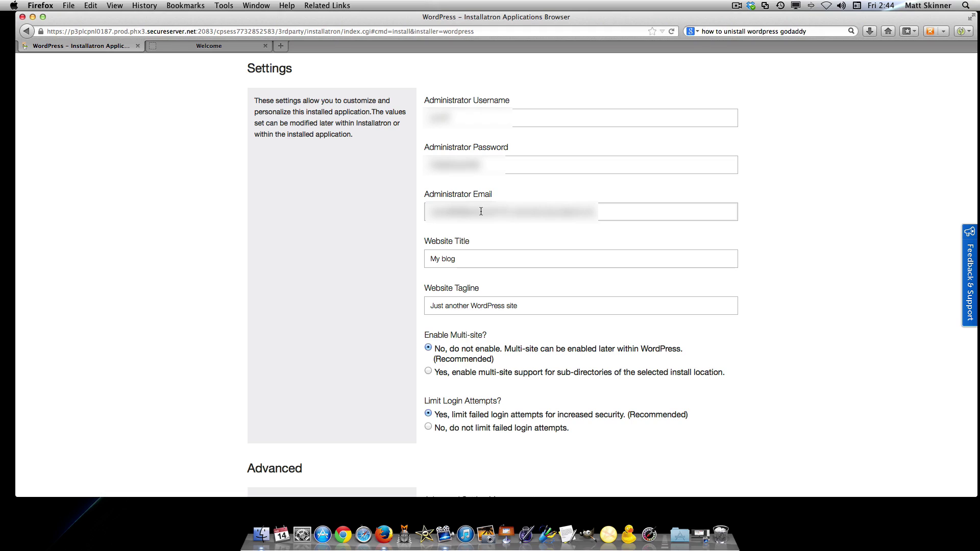
- Set Website Title and Tagline to '980 tracks' and choose not to limit failed login attempts
click(469, 120)
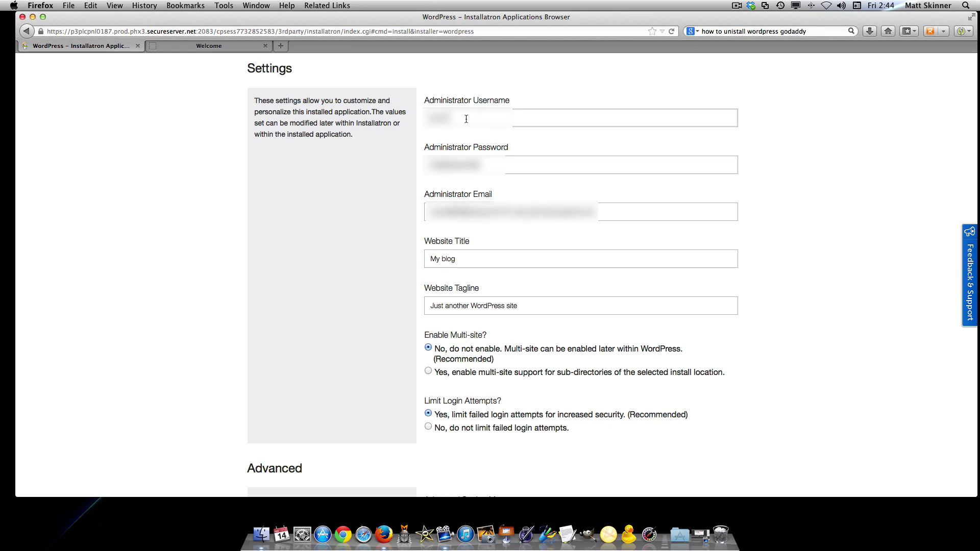
click(454, 159)
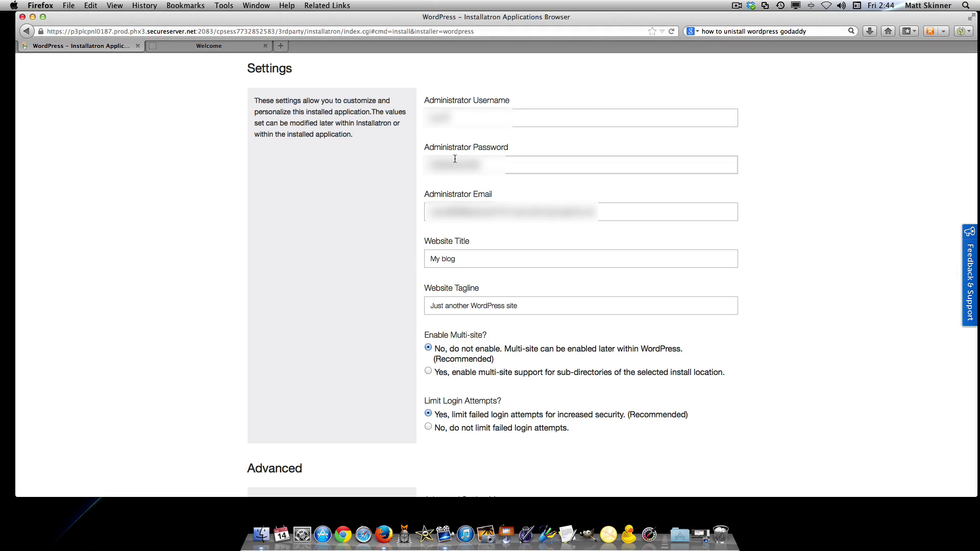
triple_click(460, 259)
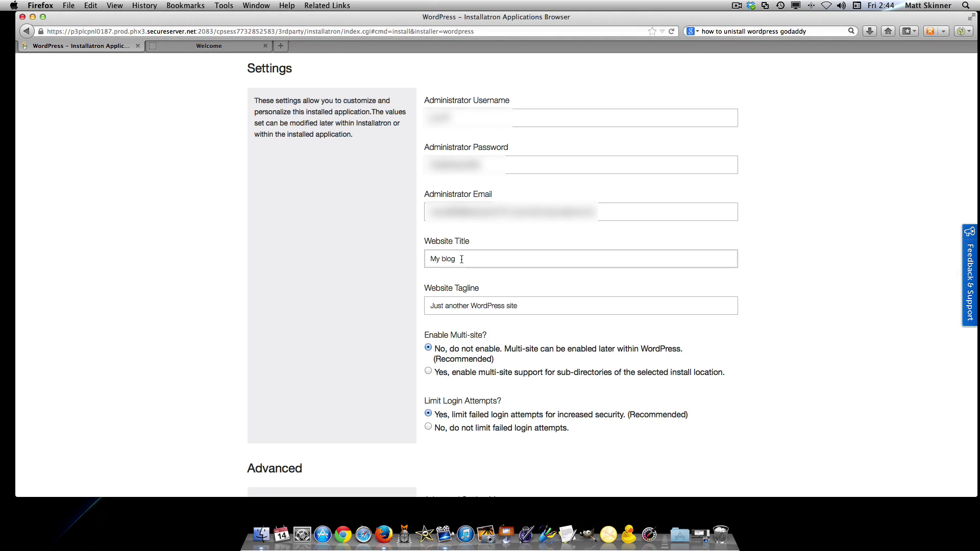
text(9)
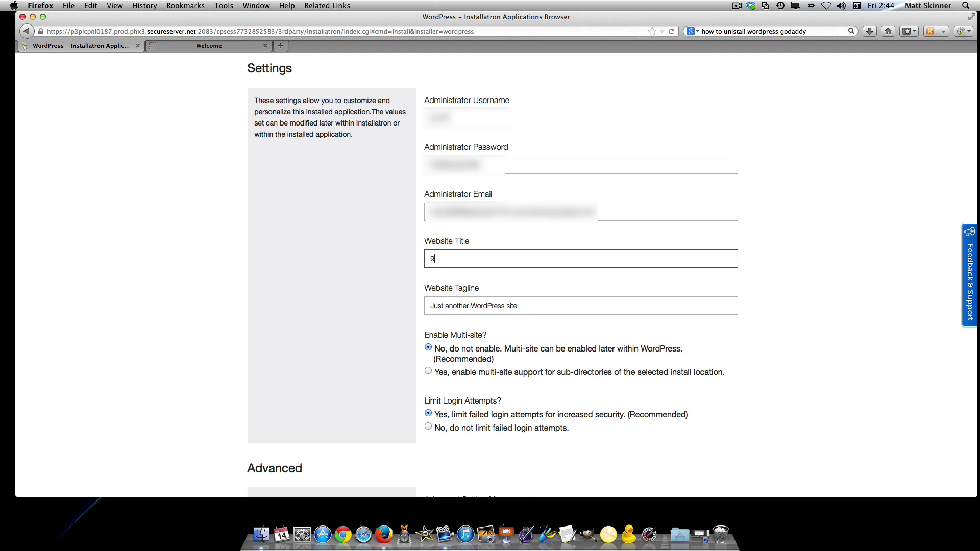
text(80 tracks)
key(Tab)
text(980)
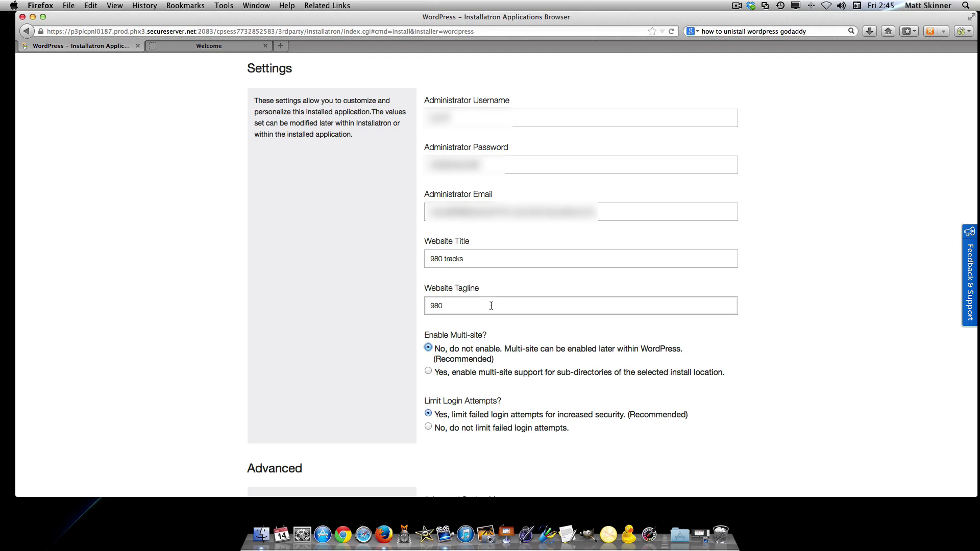
text( tracks)
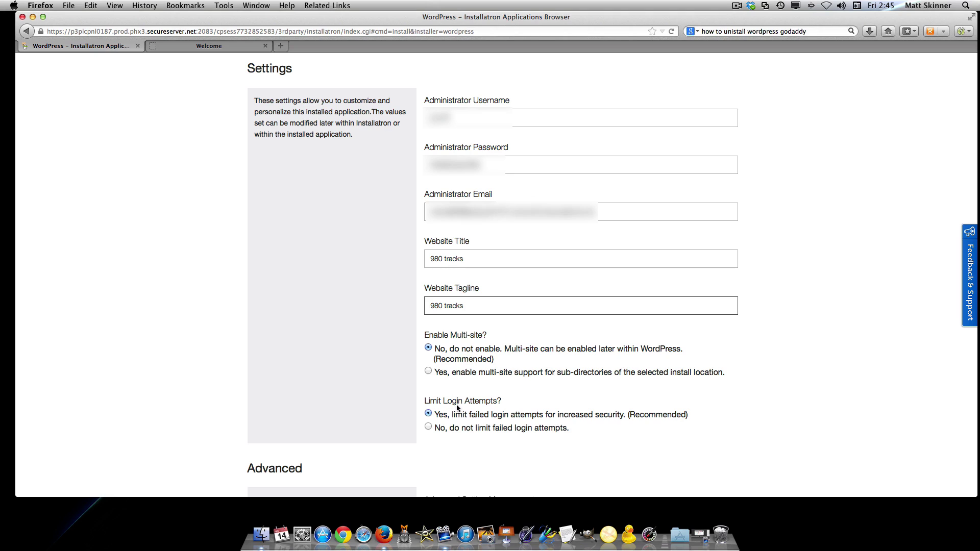
click(429, 427)
scroll(486, 443, down, 5)
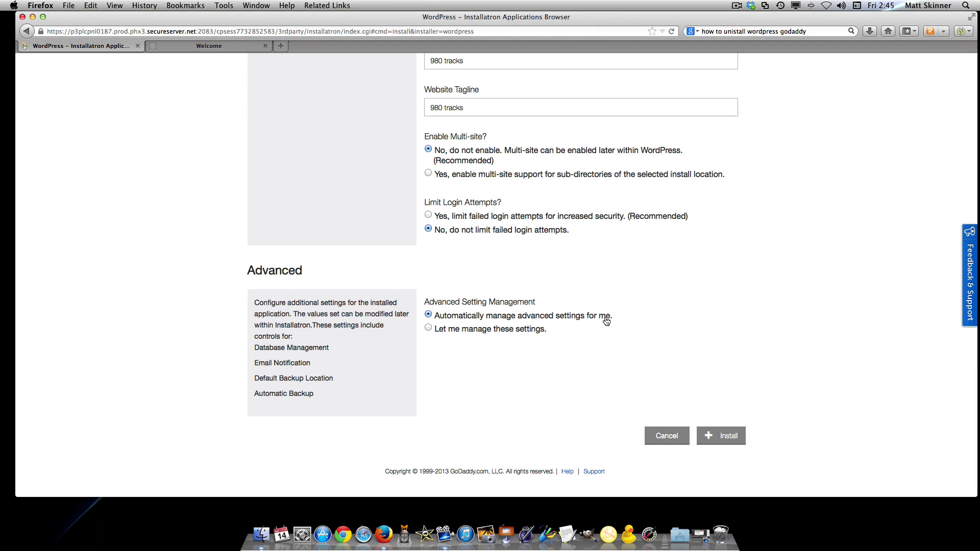
click(725, 439)
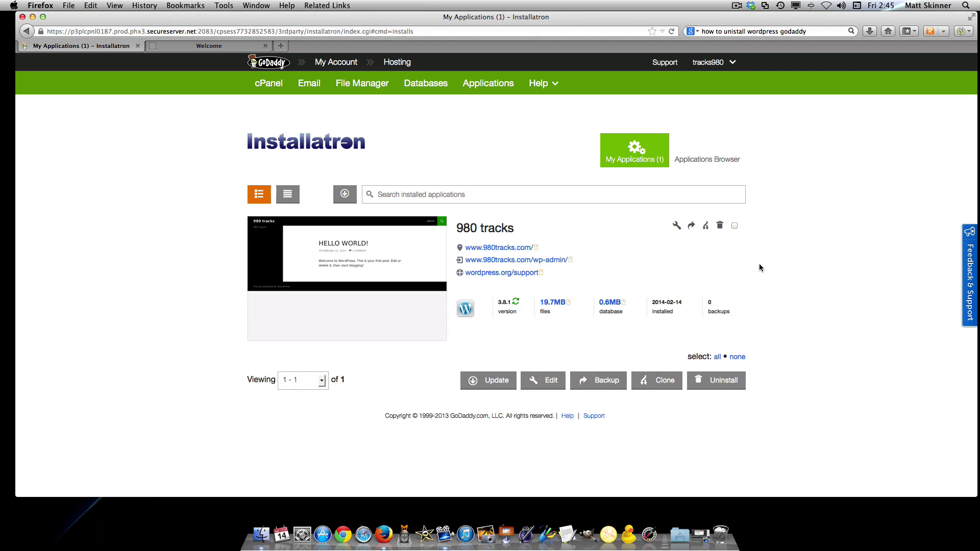
click(509, 248)
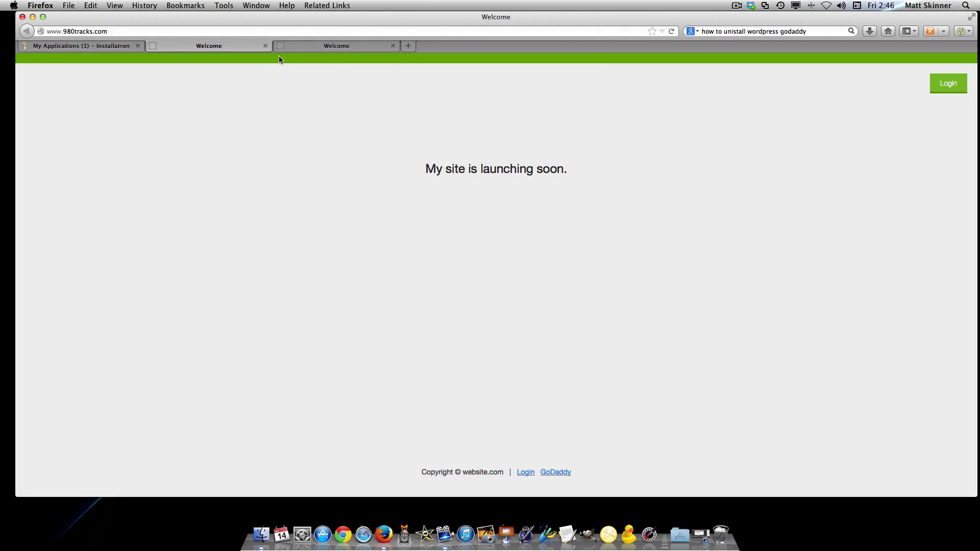
click(392, 46)
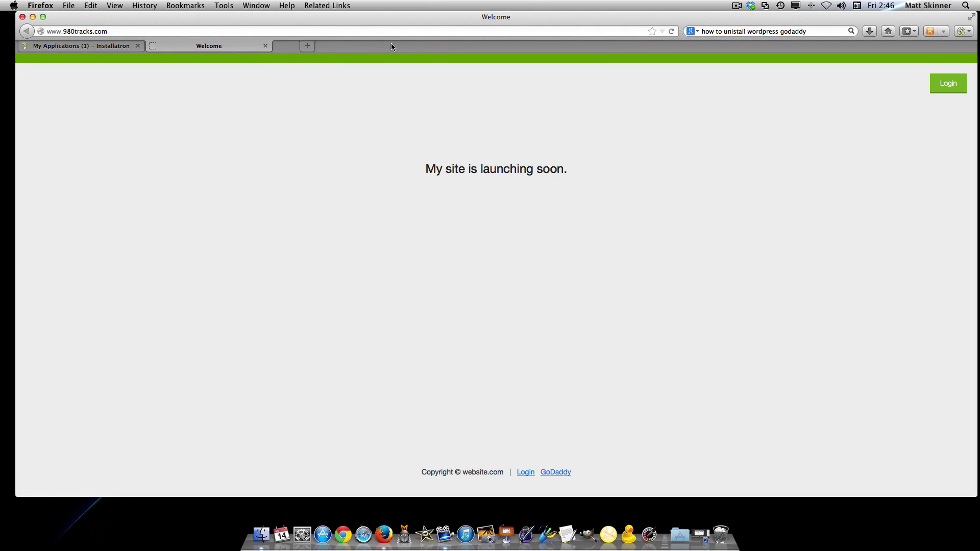
click(672, 31)
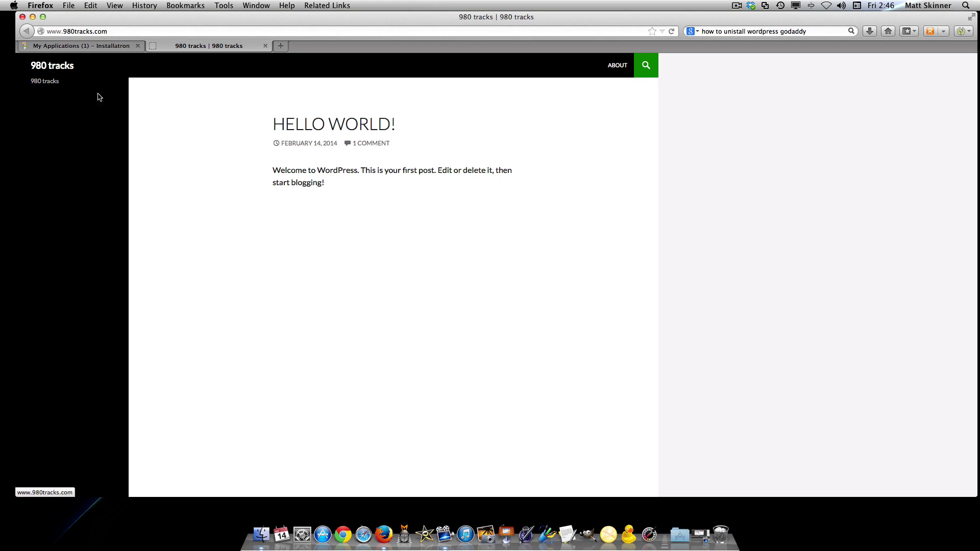
click(105, 48)
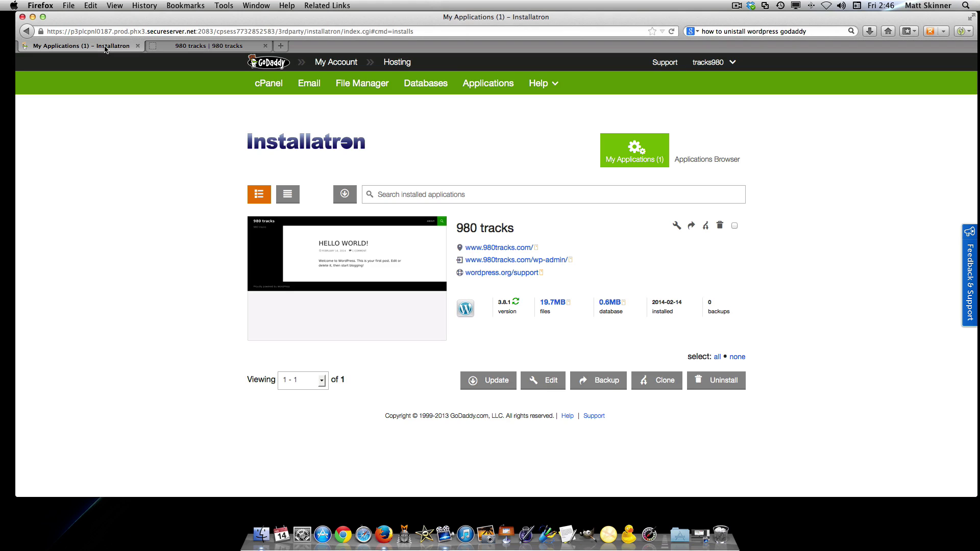